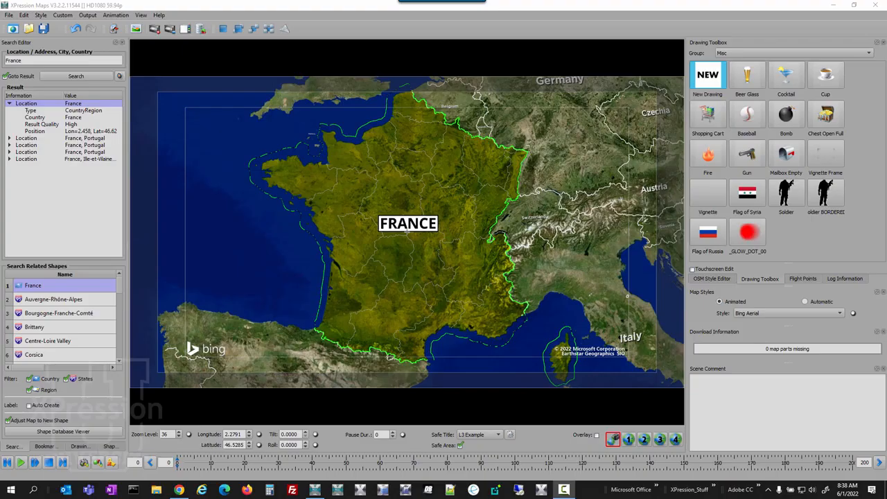
Deselect the highlighted France shape on the map
{"action": "left_click", "coordinate": [221, 254]}
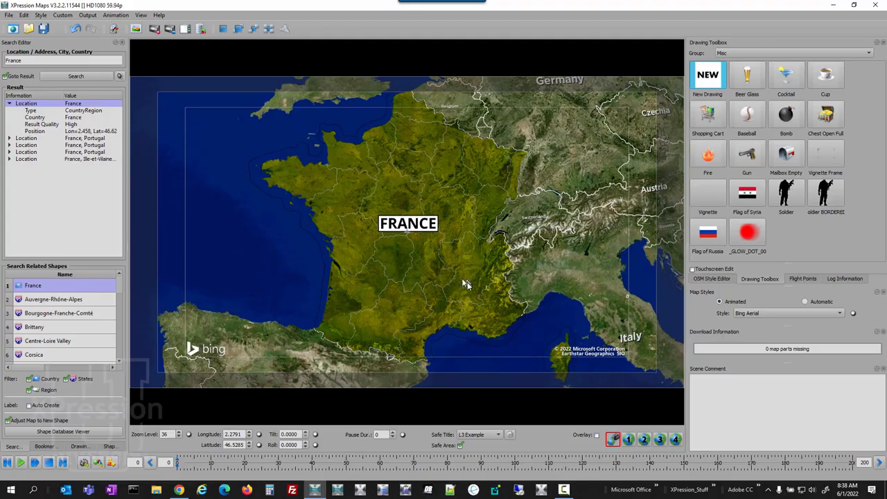
{"action": "left_click", "coordinate": [461, 446]}
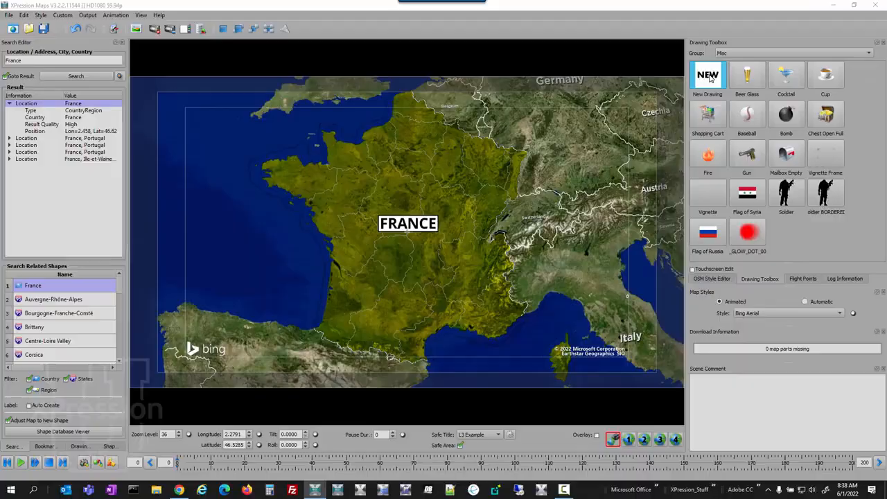
Create a new Background drawing from the desktop image Safe Title Marker Imagery.png in the Misc drawing group
{"action": "left_click", "coordinate": [523, 153]}
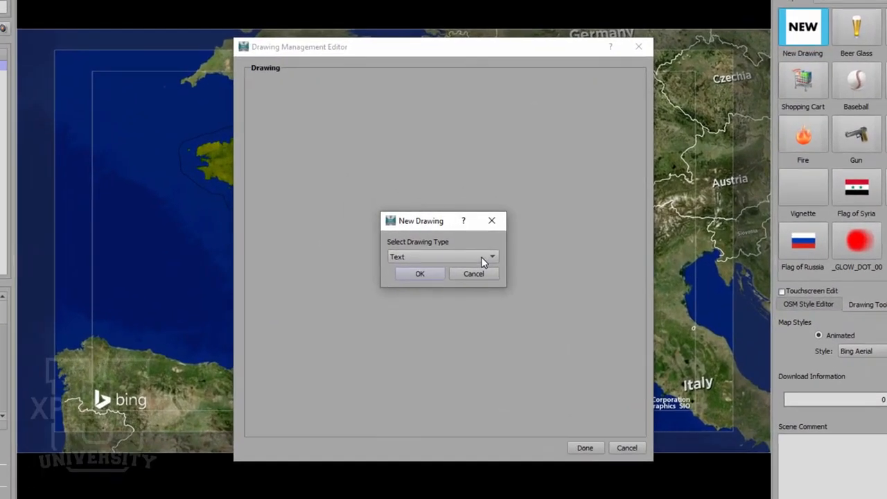
{"action": "left_click", "coordinate": [471, 245]}
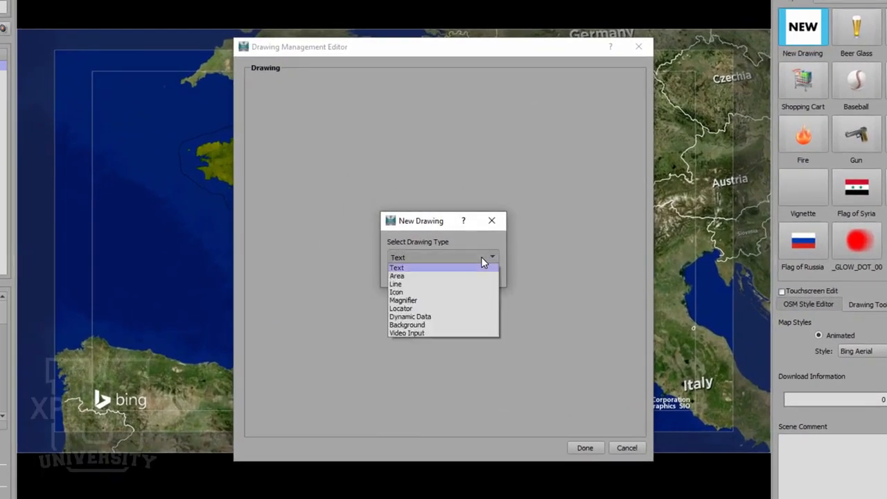
{"action": "left_click", "coordinate": [467, 325]}
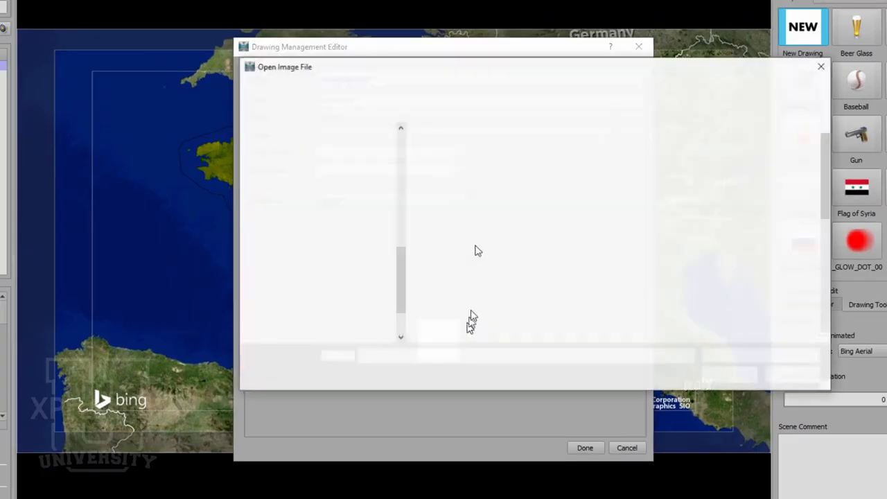
{"action": "scroll", "coordinate": [594, 174], "scroll_direction": "down", "scroll_amount": 2}
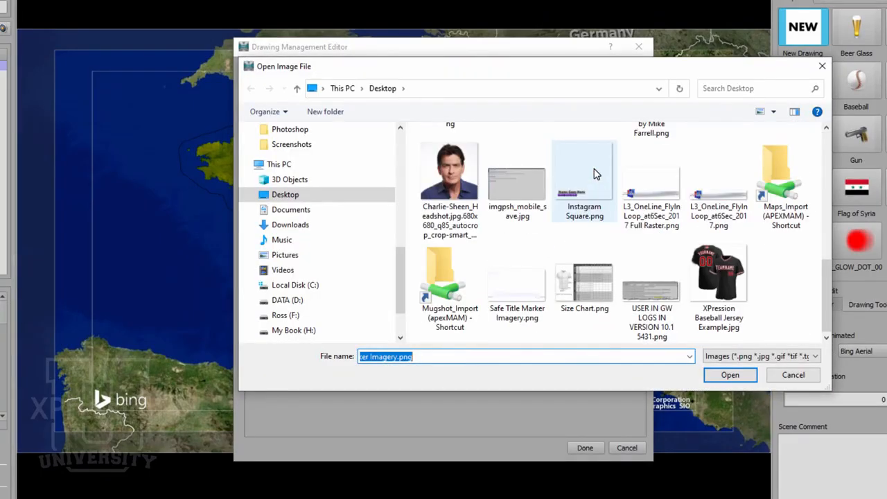
{"action": "left_click", "coordinate": [531, 277]}
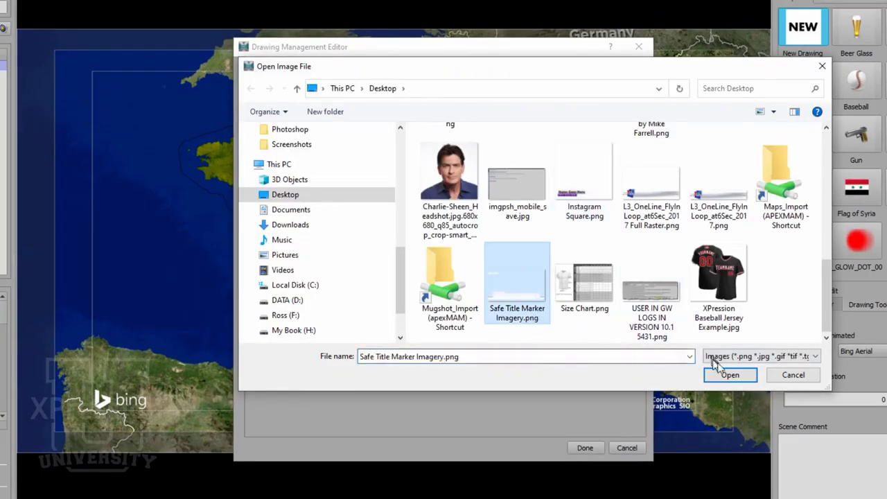
{"action": "left_click", "coordinate": [728, 374]}
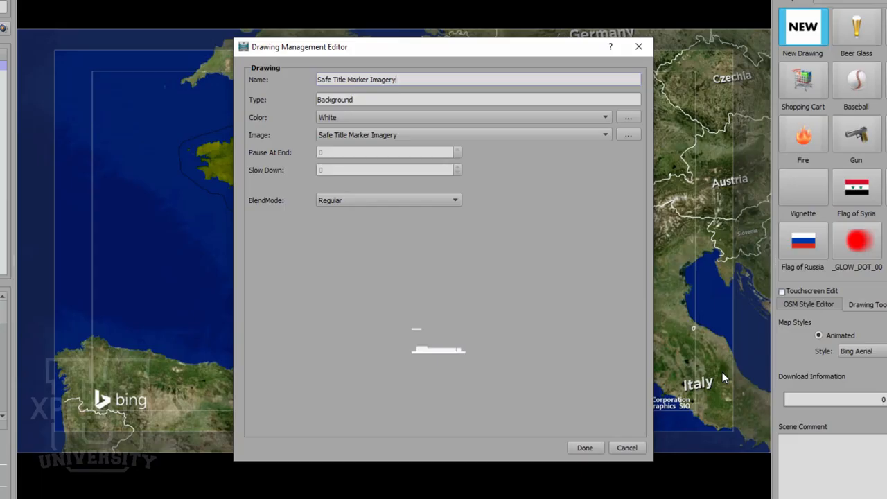
{"action": "left_click", "coordinate": [584, 448]}
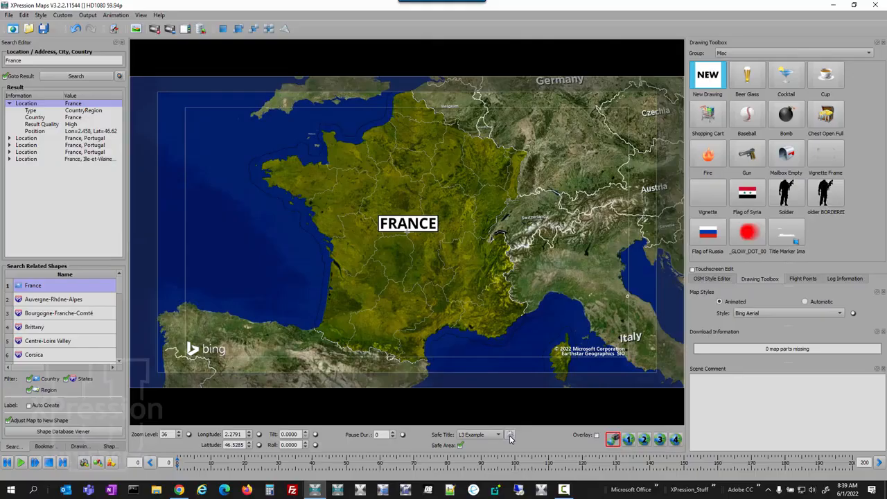
Enable the image for the L3 Example safe title, using Safe Title Marker Imagery
{"action": "left_click", "coordinate": [560, 389]}
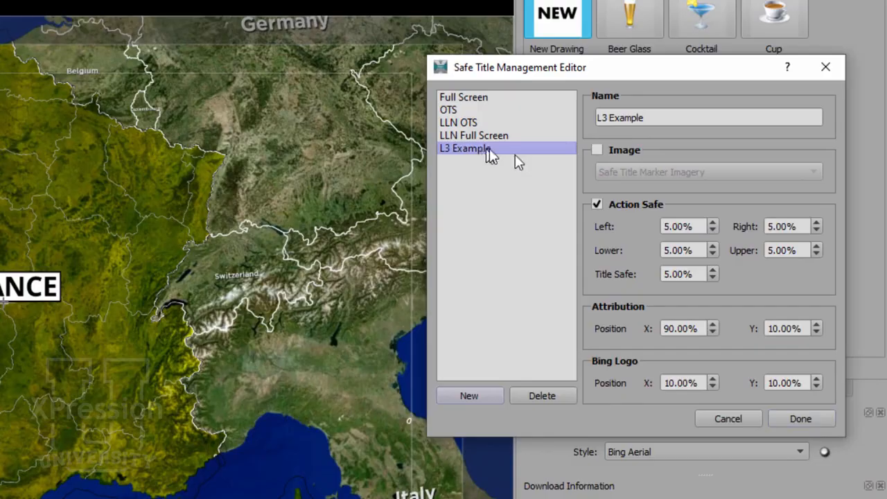
{"action": "left_click", "coordinate": [597, 150]}
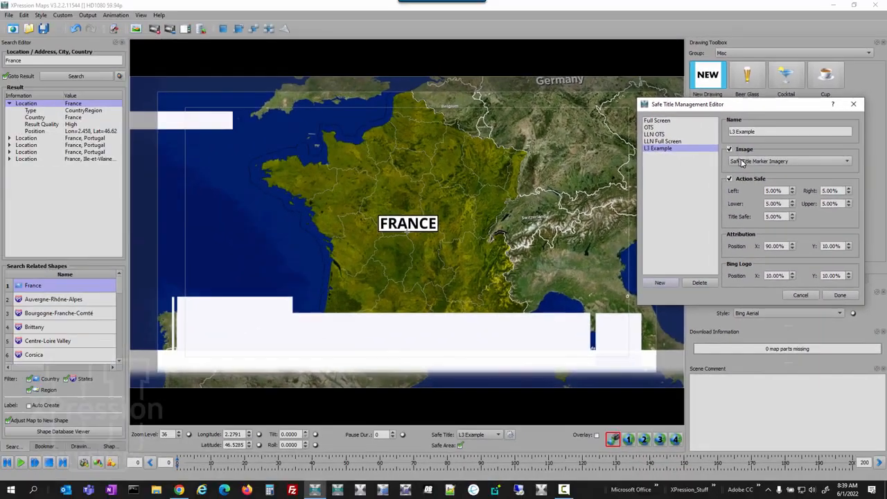
{"action": "left_click", "coordinate": [751, 165]}
{"action": "left_click", "coordinate": [751, 168]}
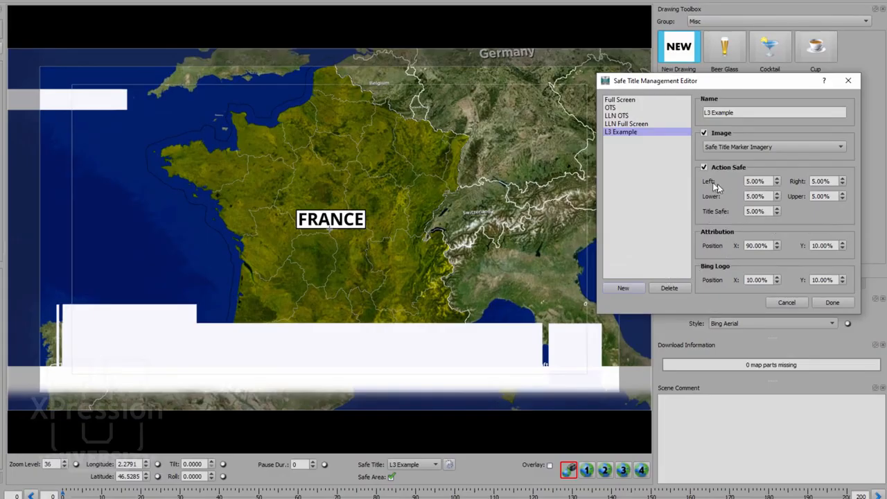
Set the lower action safe margin of the L3 Example safe title to 21%
{"action": "left_click", "coordinate": [776, 194]}
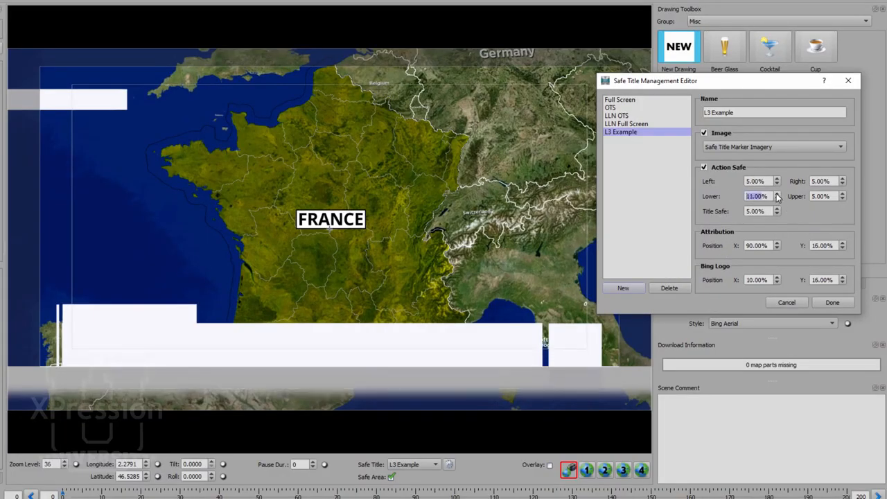
{"action": "left_click", "coordinate": [776, 194]}
{"action": "left_click", "coordinate": [777, 194]}
{"action": "left_click", "coordinate": [776, 194]}
{"action": "left_click", "coordinate": [777, 194]}
{"action": "left_click", "coordinate": [777, 194]}
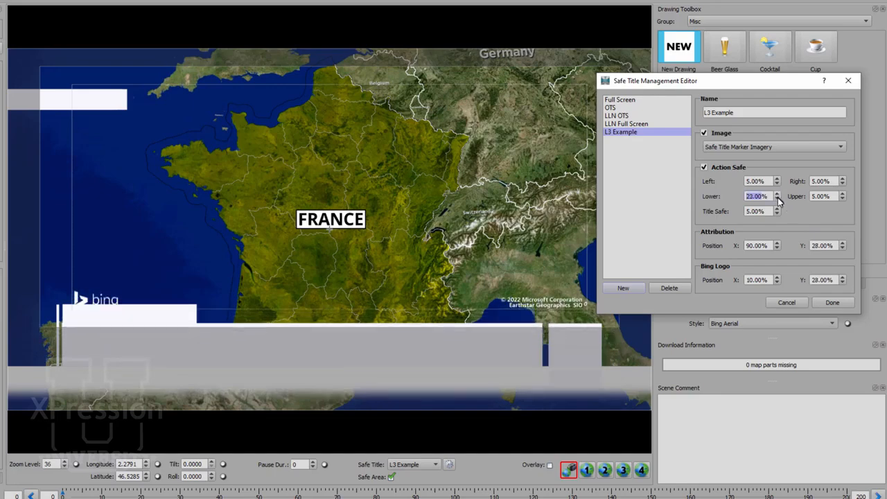
{"action": "left_click", "coordinate": [777, 198]}
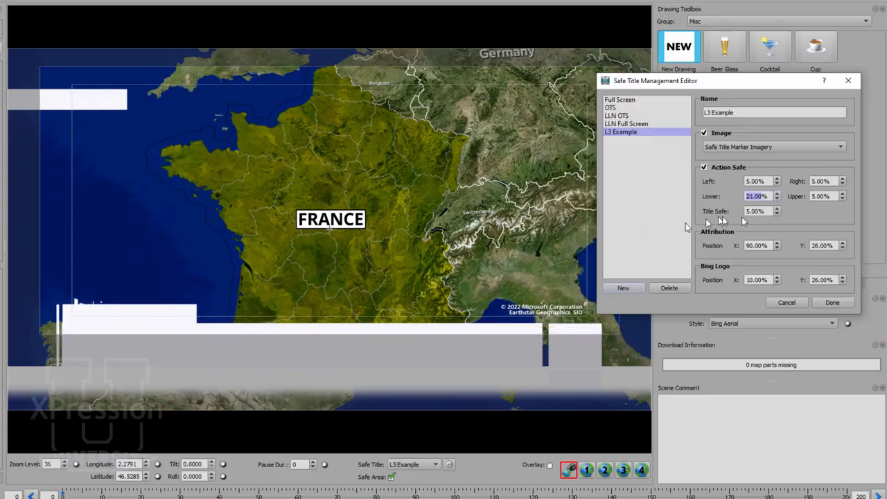
Raise the Bing logo's Y position in the L3 Example safe title to 88%
{"action": "left_click", "coordinate": [843, 278]}
{"action": "left_click", "coordinate": [844, 277]}
{"action": "left_click", "coordinate": [843, 278]}
{"action": "left_click", "coordinate": [844, 278]}
{"action": "left_click", "coordinate": [844, 277]}
{"action": "left_click", "coordinate": [843, 278]}
{"action": "left_click", "coordinate": [844, 278]}
{"action": "left_click", "coordinate": [844, 278]}
{"action": "left_click", "coordinate": [844, 278]}
{"action": "left_click", "coordinate": [844, 278]}
{"action": "left_click", "coordinate": [843, 278]}
{"action": "left_click", "coordinate": [844, 278]}
{"action": "left_click", "coordinate": [844, 278]}
{"action": "left_click", "coordinate": [844, 278]}
{"action": "left_click", "coordinate": [844, 278]}
{"action": "left_click", "coordinate": [844, 278]}
{"action": "left_click", "coordinate": [844, 278]}
{"action": "left_click", "coordinate": [844, 278]}
{"action": "left_click", "coordinate": [843, 278]}
{"action": "left_click", "coordinate": [844, 278]}
{"action": "left_click", "coordinate": [843, 277]}
{"action": "left_click", "coordinate": [844, 277]}
{"action": "left_click", "coordinate": [843, 278]}
{"action": "left_click", "coordinate": [844, 278]}
{"action": "left_click", "coordinate": [843, 278]}
{"action": "left_click", "coordinate": [844, 278]}
{"action": "left_click", "coordinate": [844, 278]}
{"action": "left_click", "coordinate": [844, 278]}
{"action": "left_click", "coordinate": [843, 278]}
{"action": "left_click", "coordinate": [843, 278]}
{"action": "left_click", "coordinate": [843, 278]}
{"action": "left_click", "coordinate": [844, 277]}
{"action": "left_click", "coordinate": [844, 277]}
{"action": "left_click", "coordinate": [844, 278]}
{"action": "left_click", "coordinate": [844, 277]}
{"action": "left_click", "coordinate": [844, 277]}
{"action": "left_click", "coordinate": [844, 277]}
{"action": "left_click", "coordinate": [843, 278]}
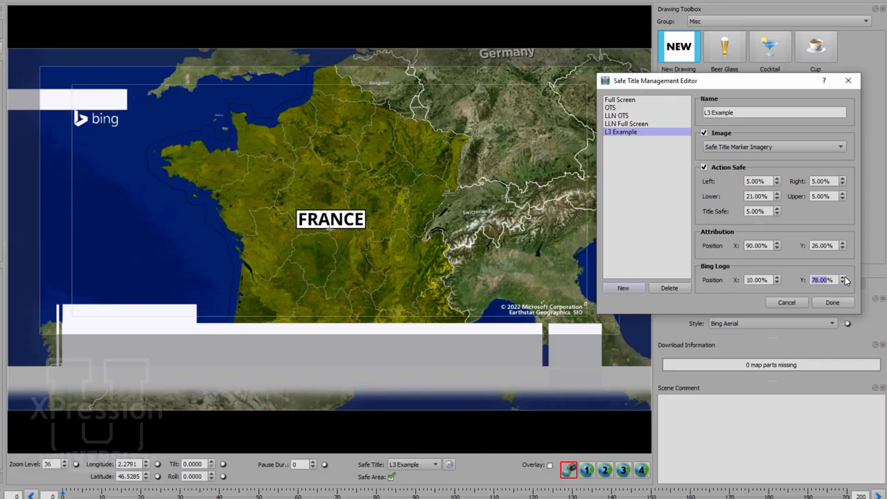
{"action": "left_click", "coordinate": [844, 278]}
{"action": "left_click", "coordinate": [844, 278]}
{"action": "left_click", "coordinate": [844, 277]}
{"action": "left_click", "coordinate": [844, 278]}
{"action": "left_click", "coordinate": [844, 278]}
{"action": "left_click", "coordinate": [844, 278]}
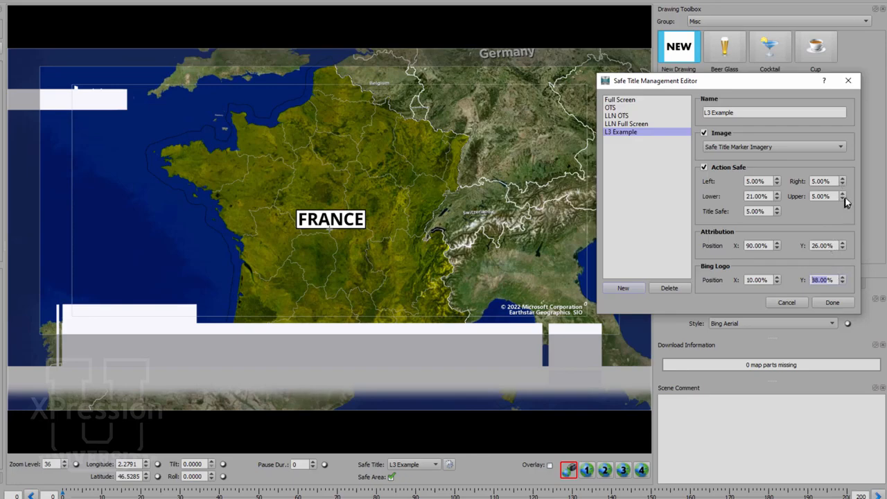
Set the upper action safe margin of L3 Example to 1% and save the safe title settings
{"action": "left_click", "coordinate": [841, 199]}
{"action": "left_click", "coordinate": [841, 199]}
{"action": "left_click", "coordinate": [841, 200]}
{"action": "left_click", "coordinate": [842, 200]}
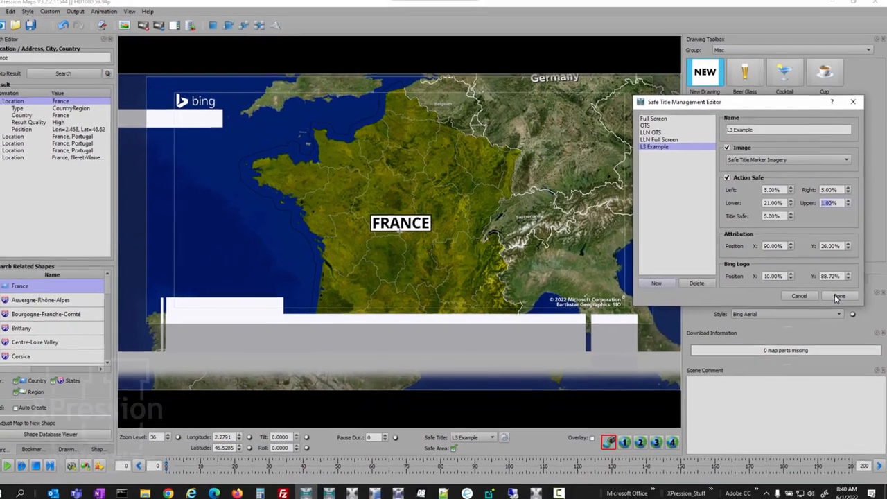
{"action": "left_click", "coordinate": [832, 302]}
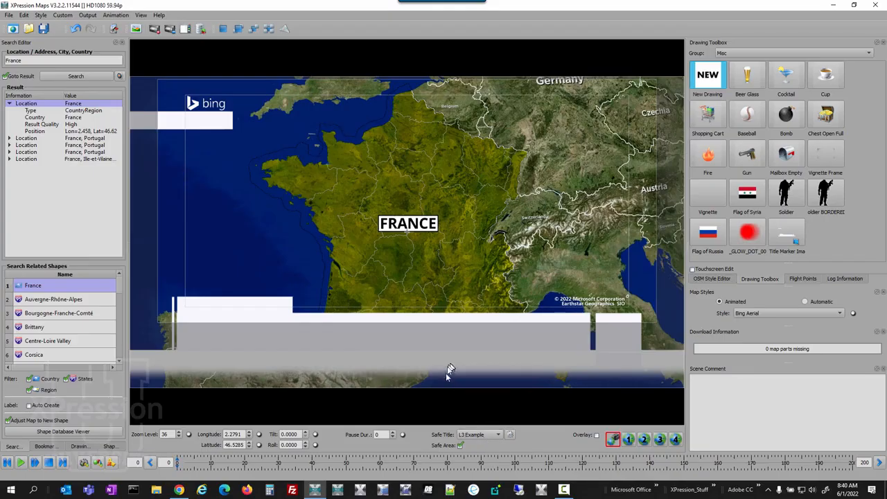
Zoom out and reposition the map so France sits within the safe area above the lower-third marker graphics
{"action": "scroll", "coordinate": [380, 205], "scroll_direction": "down", "scroll_amount": 5}
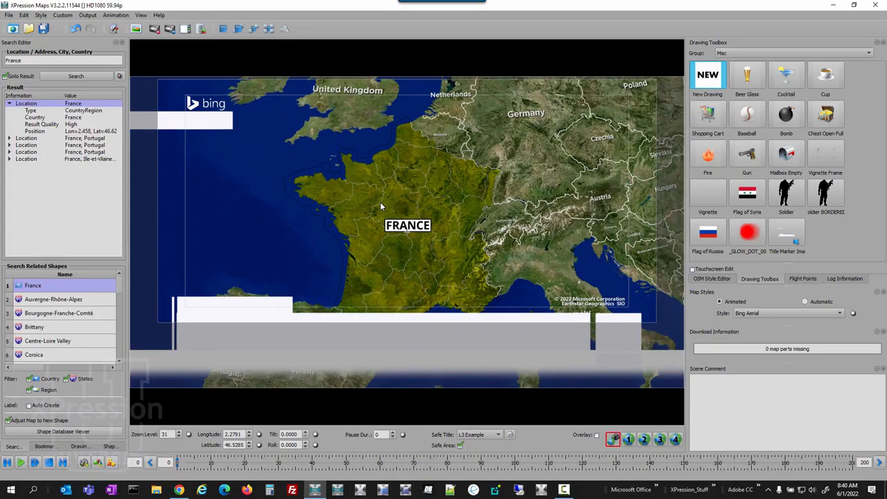
{"action": "left_click_drag", "start_coordinate": [380, 215], "coordinate": [372, 179]}
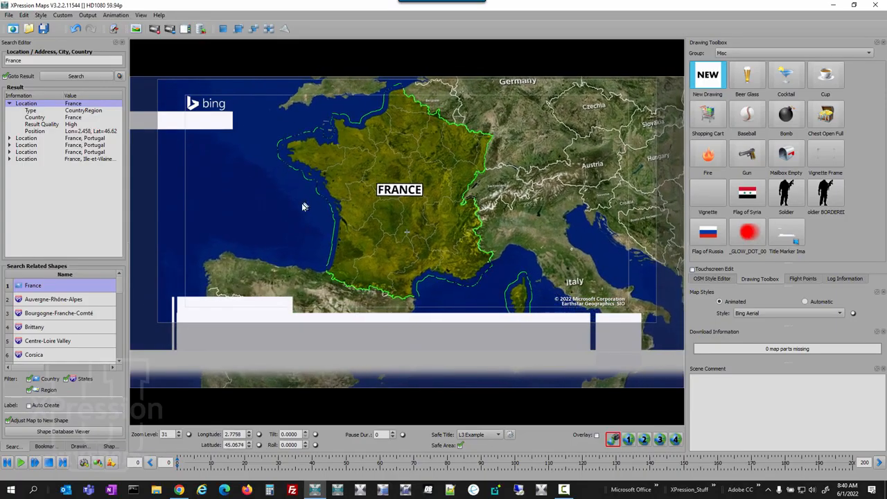
{"action": "scroll", "coordinate": [302, 204], "scroll_direction": "down", "scroll_amount": 1}
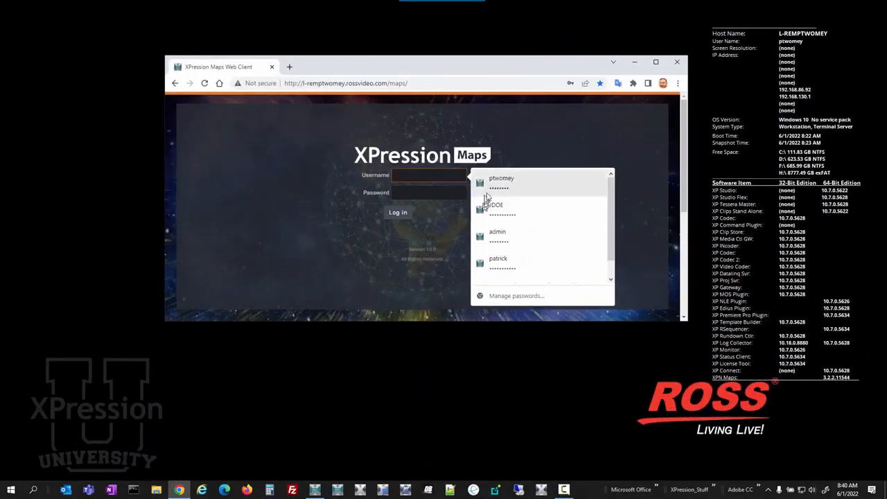
Log in to the XPression Maps web client with the saved username and password and open the LLN World to Country Zoom scene
{"action": "left_click", "coordinate": [500, 181]}
{"action": "left_click", "coordinate": [397, 212]}
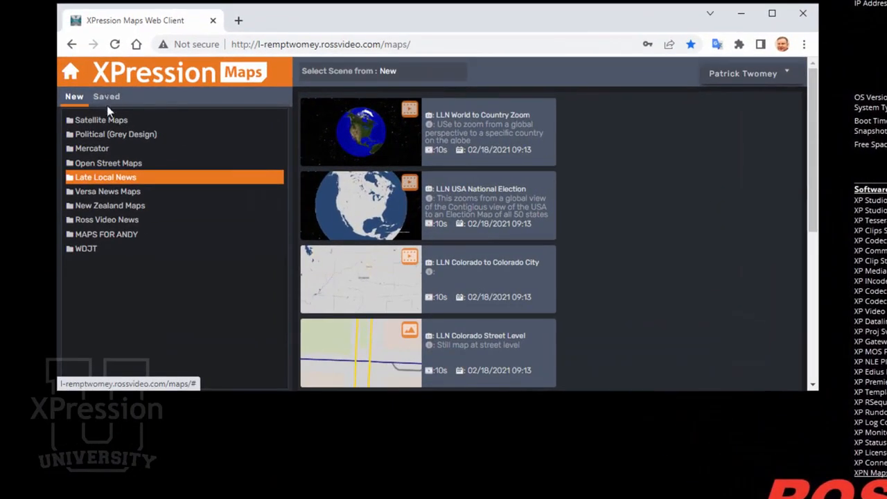
{"action": "left_click", "coordinate": [341, 131]}
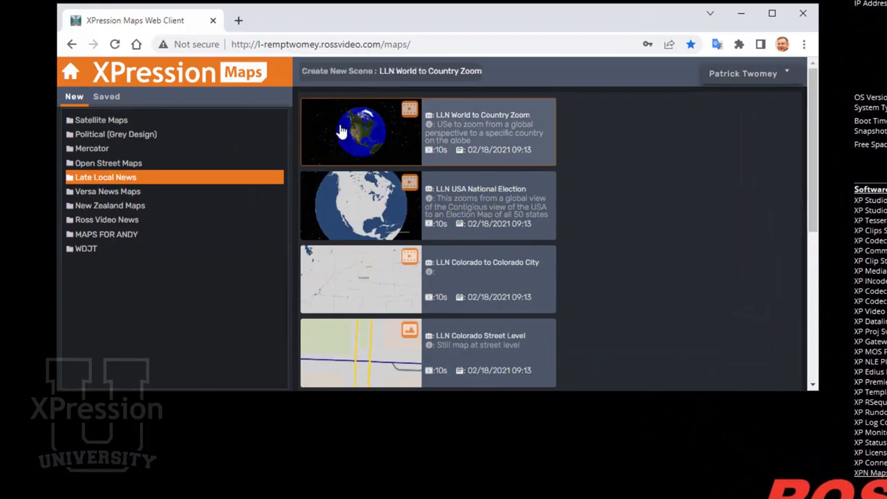
Search for the prefilled Sheboygan street intersection and add the result to the map as a label
{"action": "left_click", "coordinate": [108, 99]}
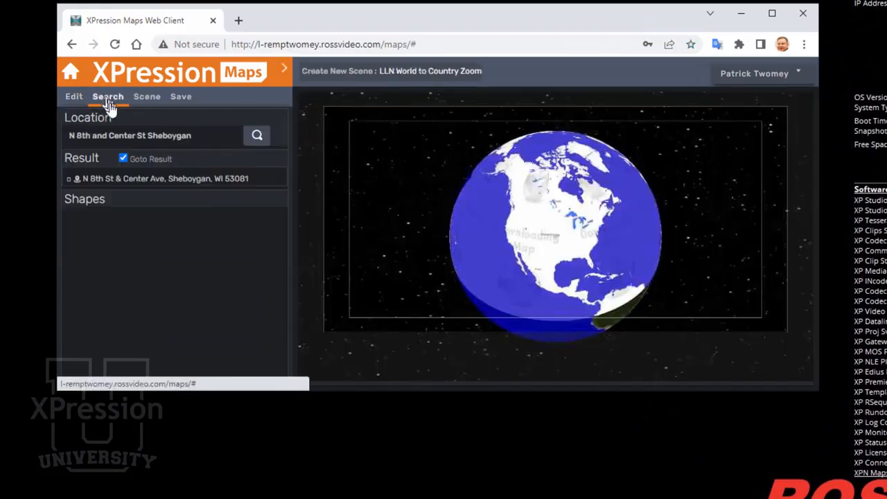
{"action": "left_click", "coordinate": [257, 135]}
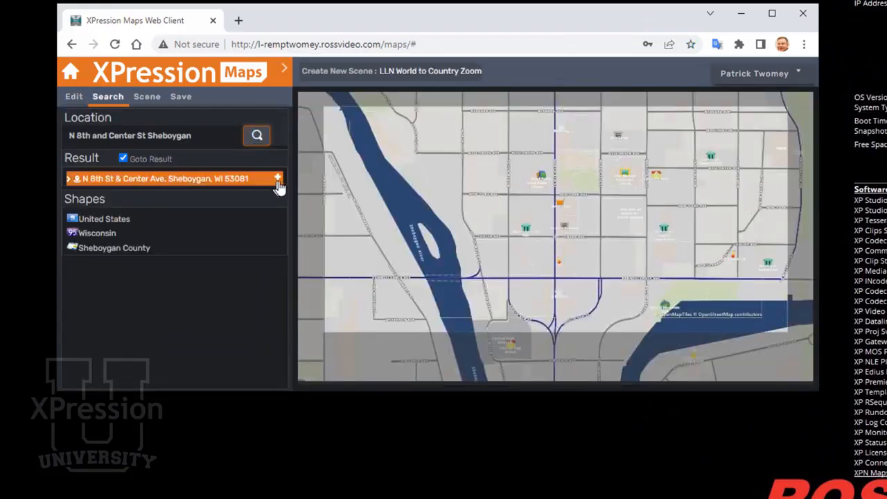
{"action": "left_click", "coordinate": [277, 182]}
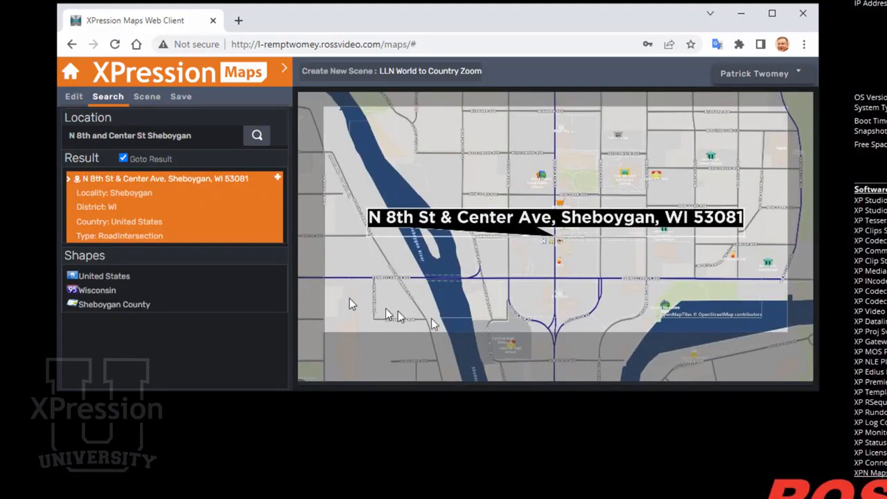
Set the scene's Safe Title style to L3 Example and shift the map upward to clear the lower-third marker
{"action": "left_click", "coordinate": [144, 97]}
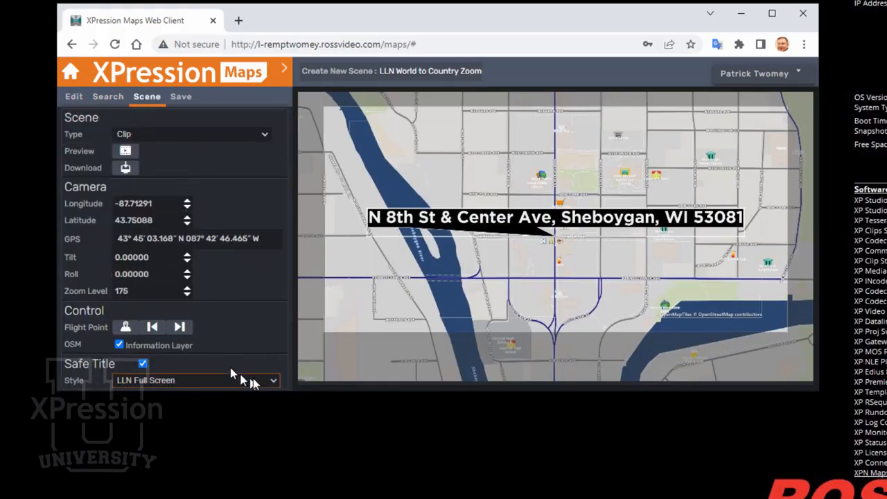
{"action": "left_click", "coordinate": [262, 380]}
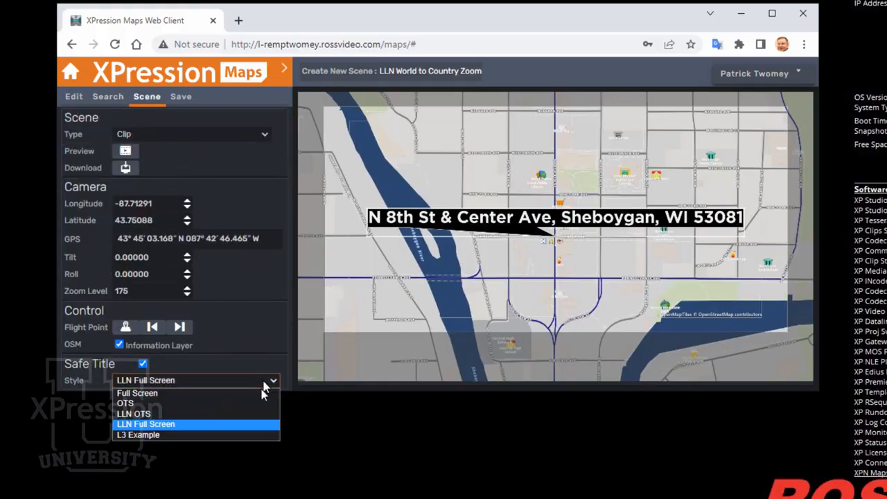
{"action": "left_click", "coordinate": [255, 435]}
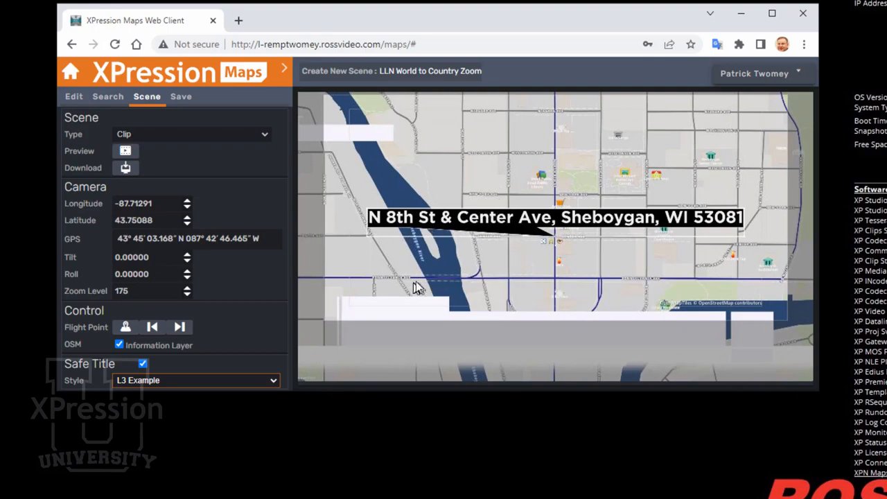
{"action": "left_click_drag", "start_coordinate": [495, 267], "coordinate": [489, 241]}
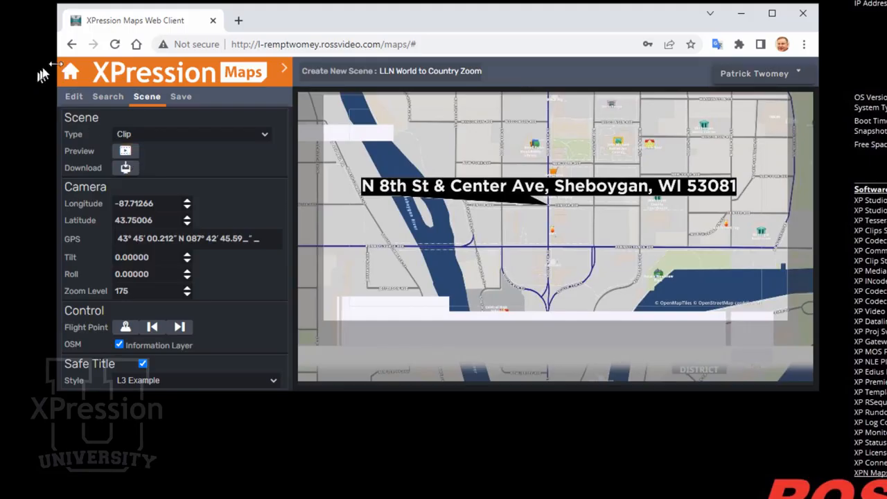
Shorten the intersection label by removing the city, state and ZIP code and ending the street names with a period
{"action": "left_click", "coordinate": [102, 98]}
{"action": "left_click", "coordinate": [73, 97]}
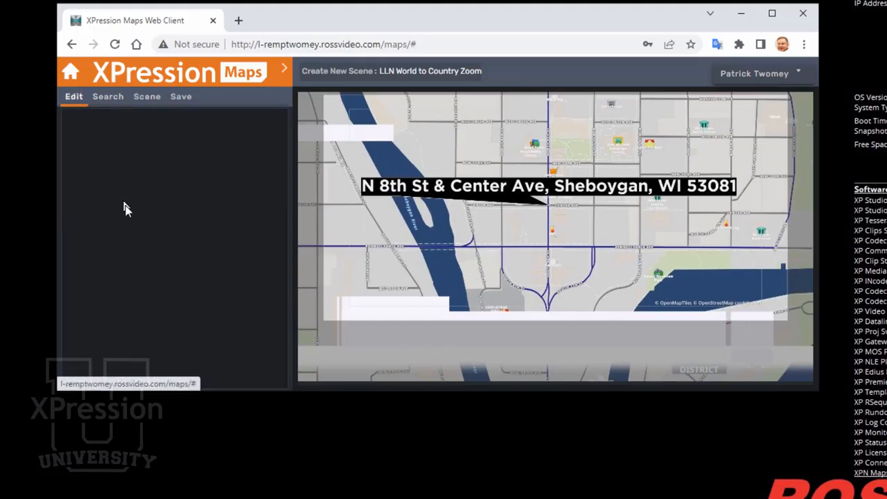
{"action": "left_click", "coordinate": [236, 324]}
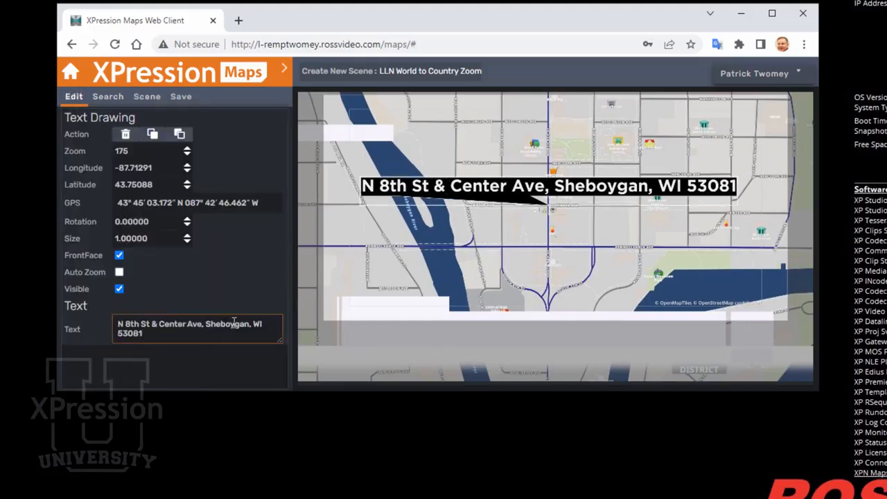
{"action": "left_click_drag", "start_coordinate": [210, 330], "coordinate": [264, 331]}
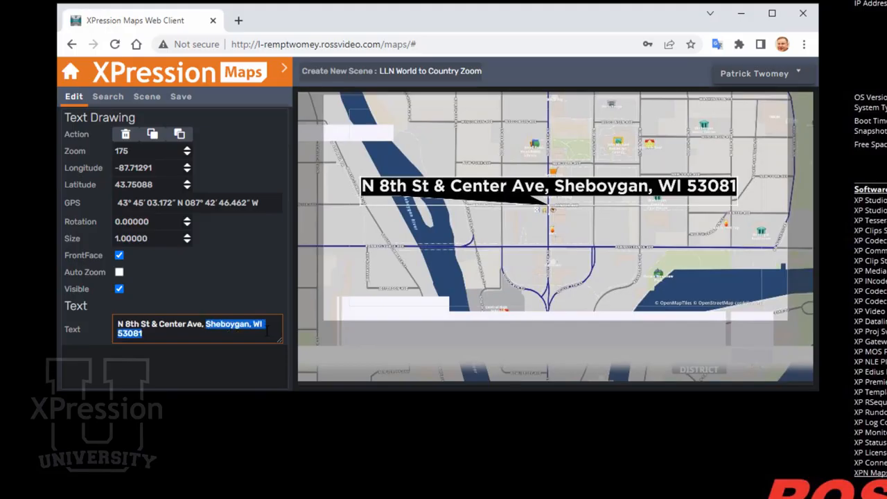
{"action": "key", "text": "BackSpace"}
{"action": "type", "text": "."}
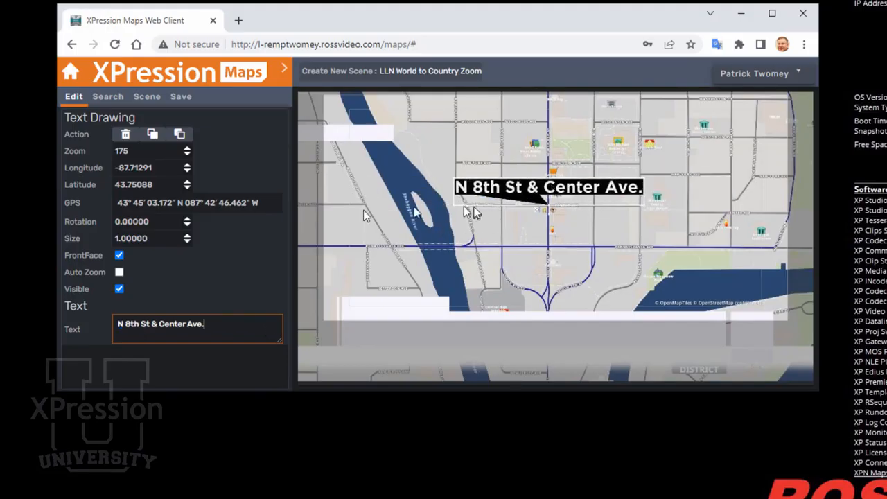
Turn off the OSM Information Layer for the scene
{"action": "left_click", "coordinate": [145, 97]}
{"action": "left_click", "coordinate": [120, 344]}
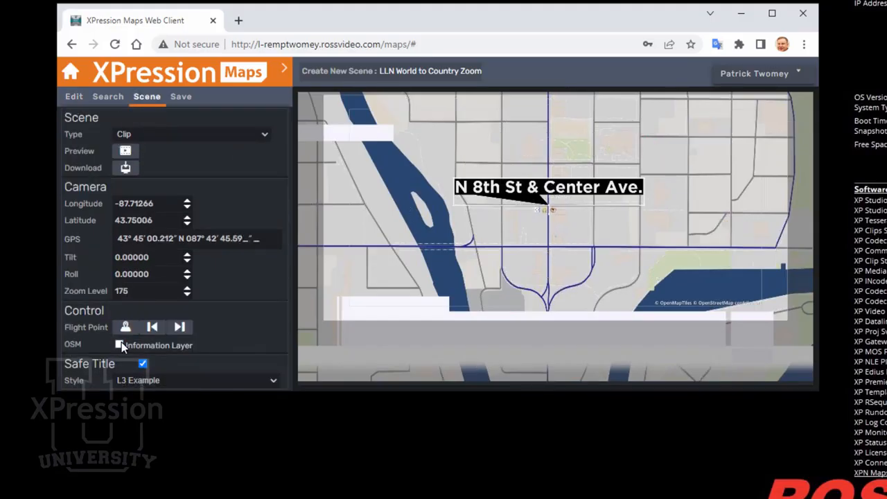